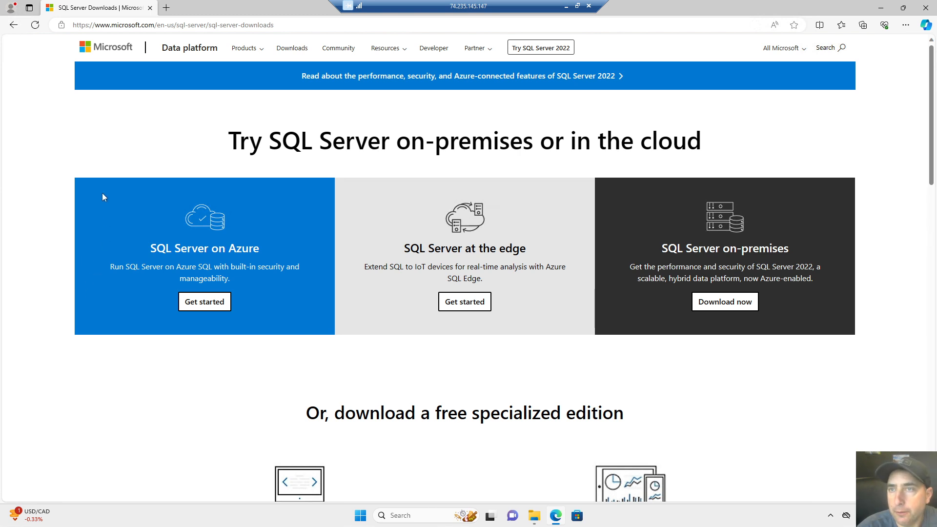
Download the SQL Server 2022 Express installer (SQL2022-SSEI-Expr.exe) from Edge and launch it.
key(super+plus)
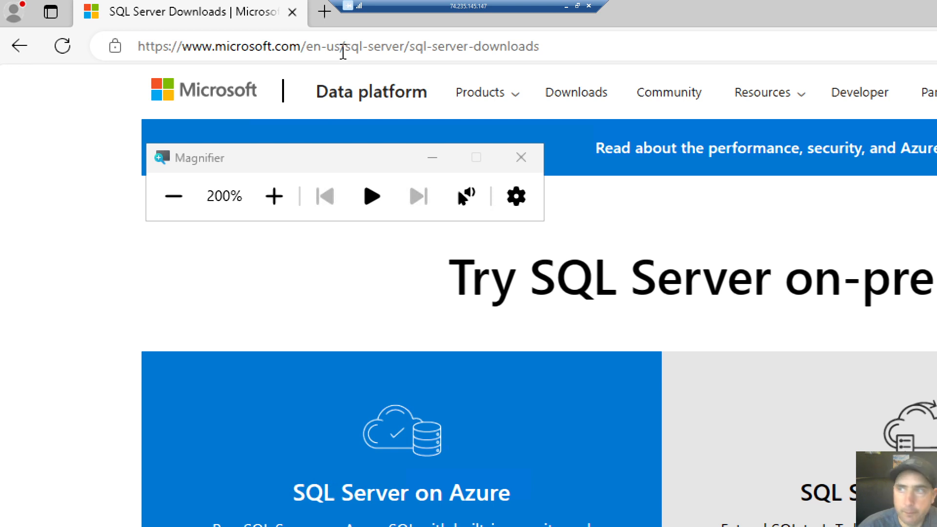
key(super+Escape)
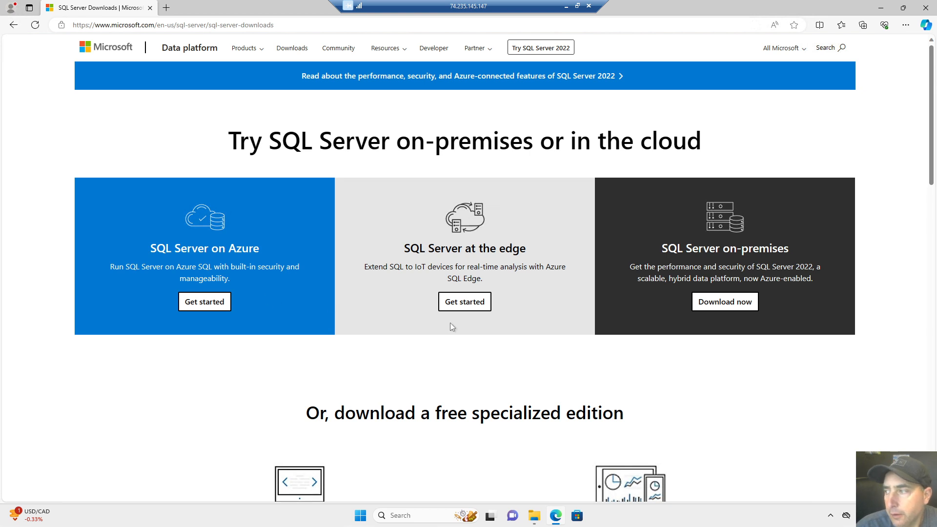
scroll(510, 327, down, 4)
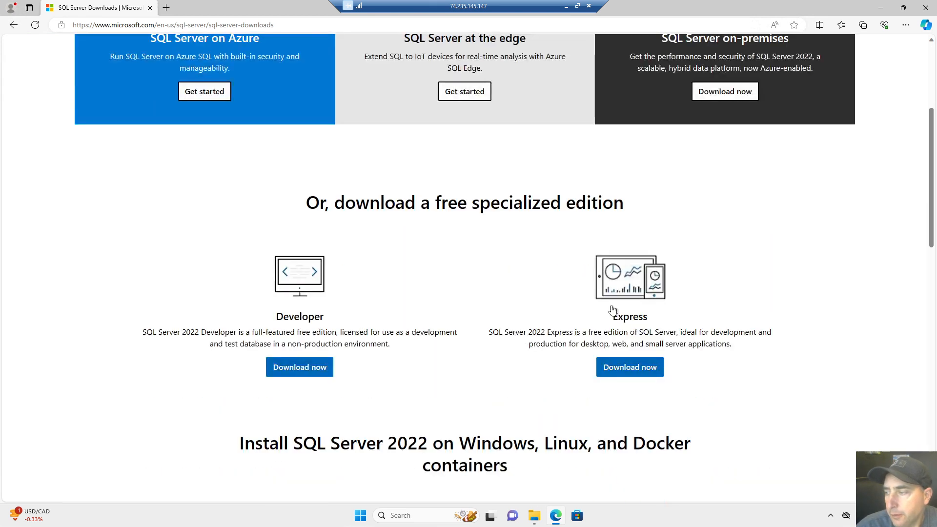
click(621, 370)
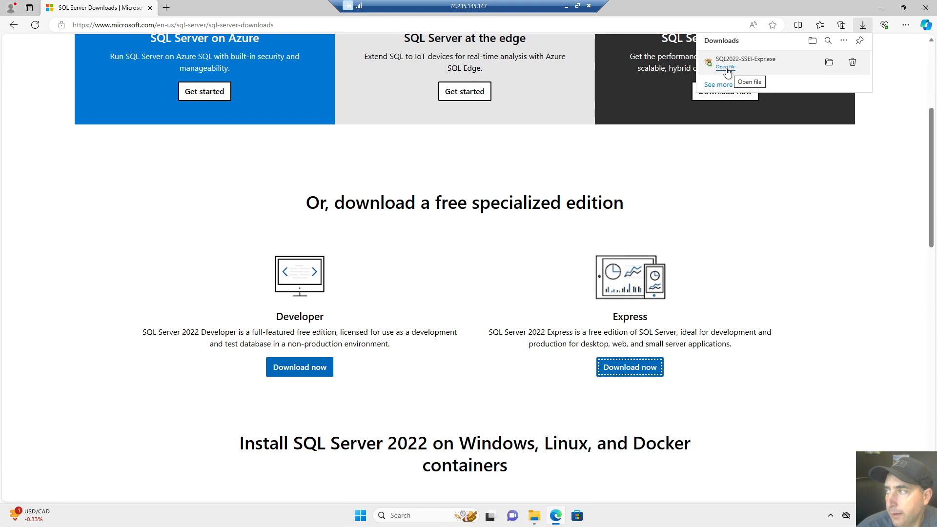
click(727, 67)
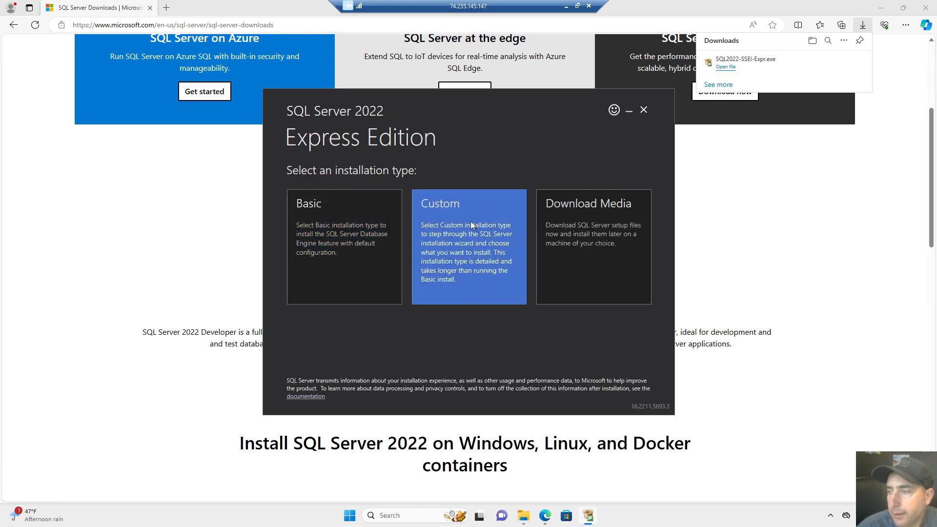
Choose a Custom installation and install with media location C:\SQL2022.
click(471, 225)
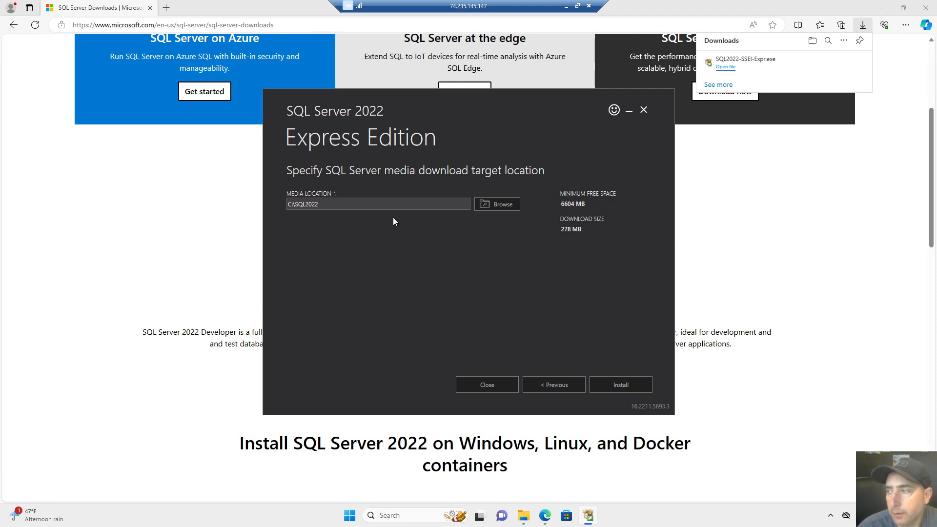
key(super+plus)
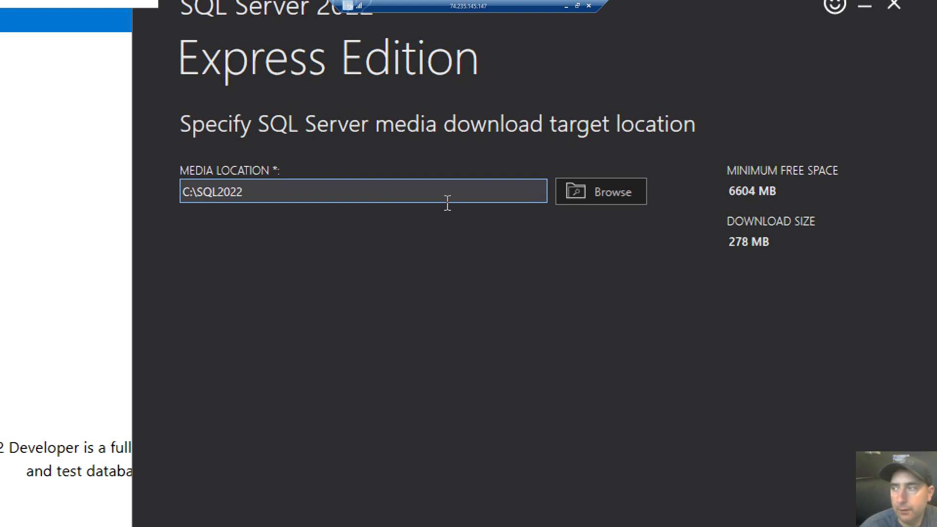
key(super+Escape)
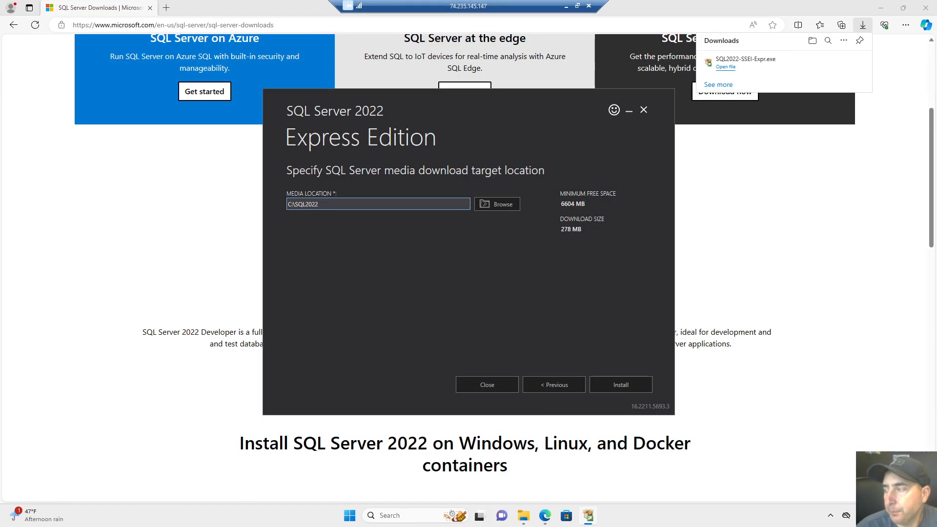
click(621, 389)
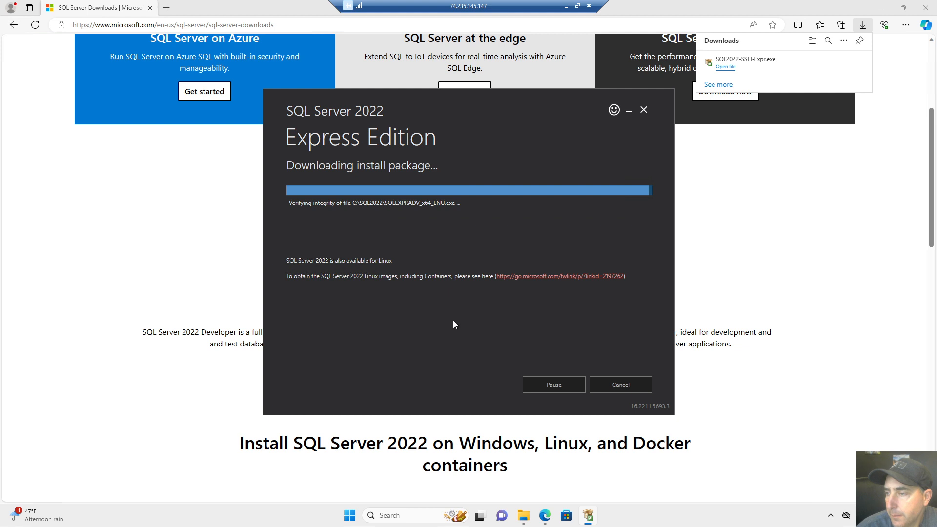
Wait for the install package to download, verify and extract, dismissing the Start menu.
key(super)
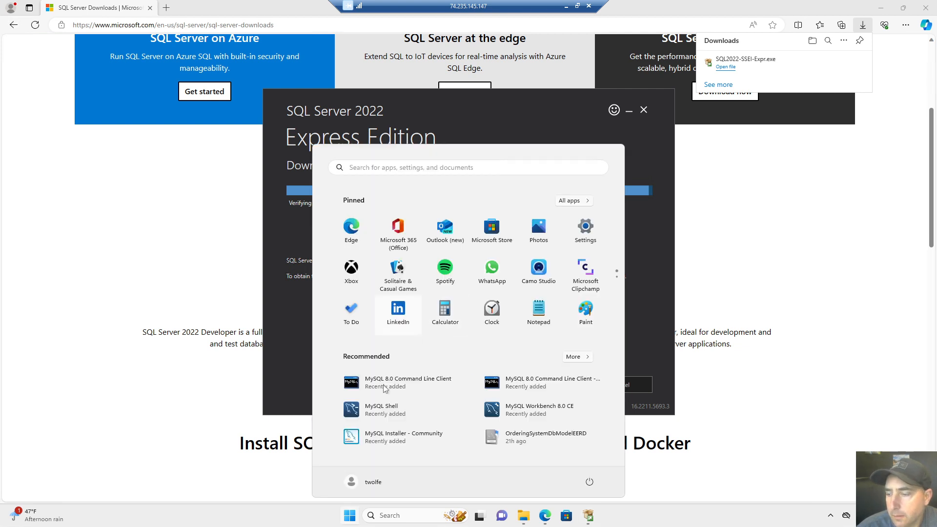
click(283, 397)
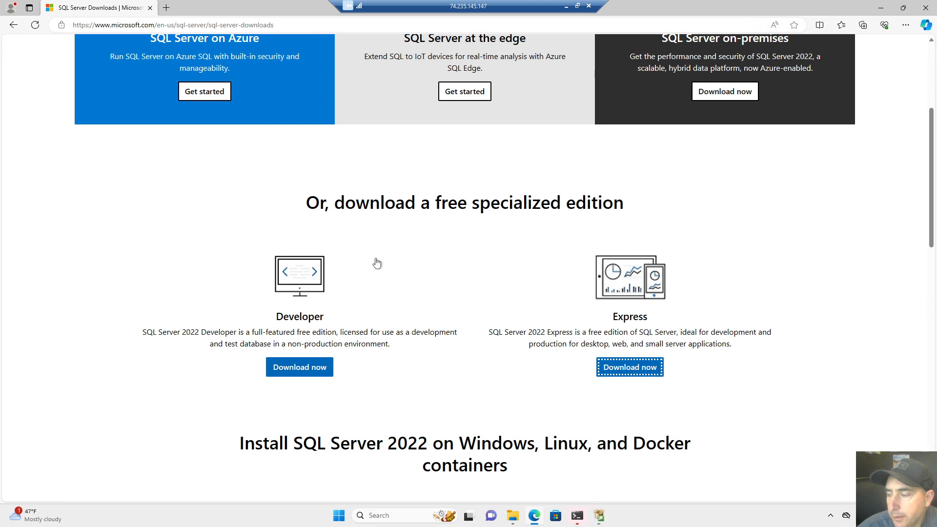
Bring the SQL Server Installation Center window forward, centre it, and maximize it.
click(601, 516)
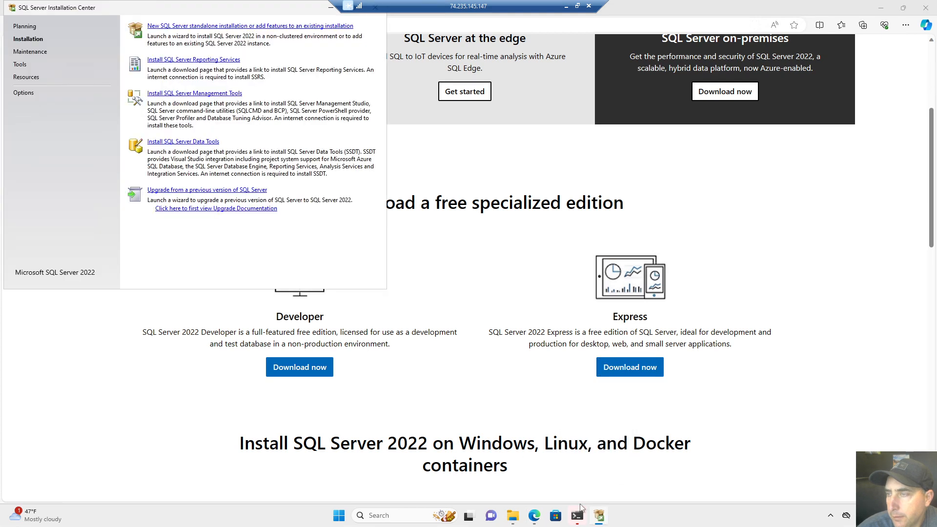
drag(151, 15, 320, 110)
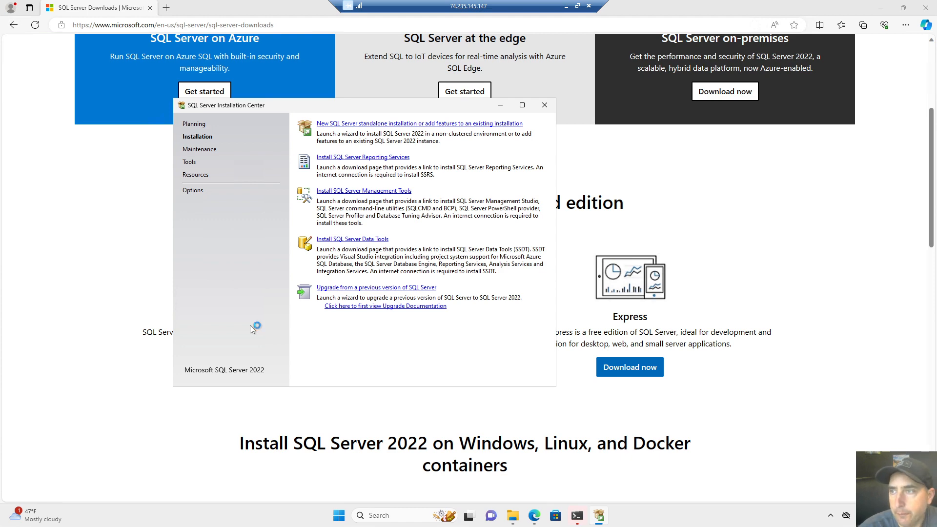
key(super+plus)
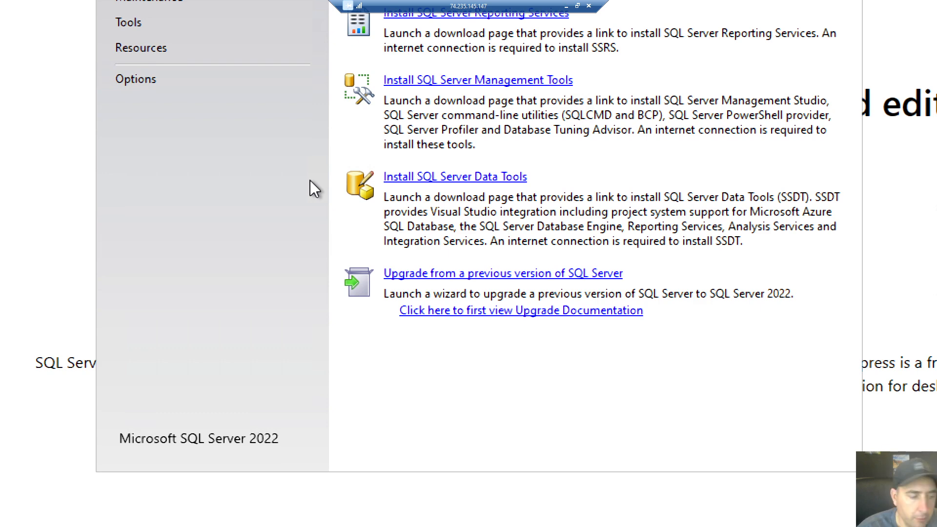
key(super+minus)
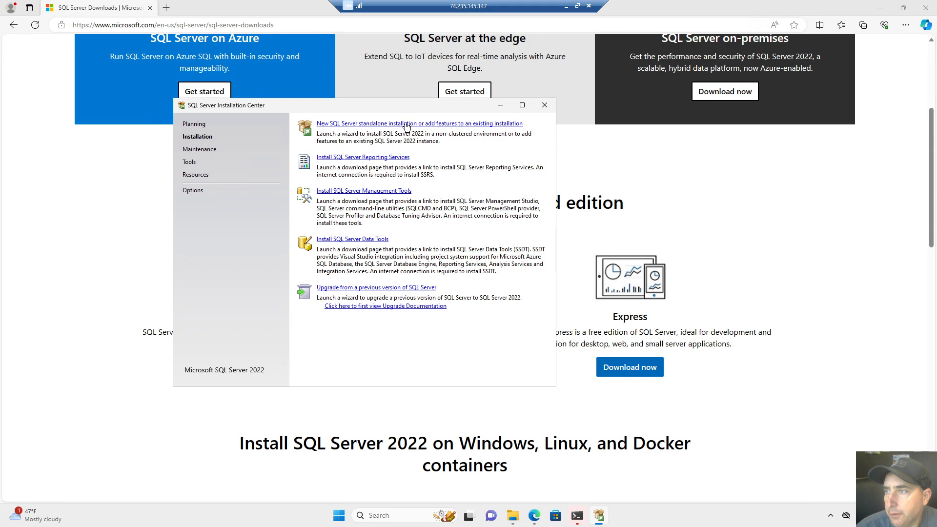
click(522, 104)
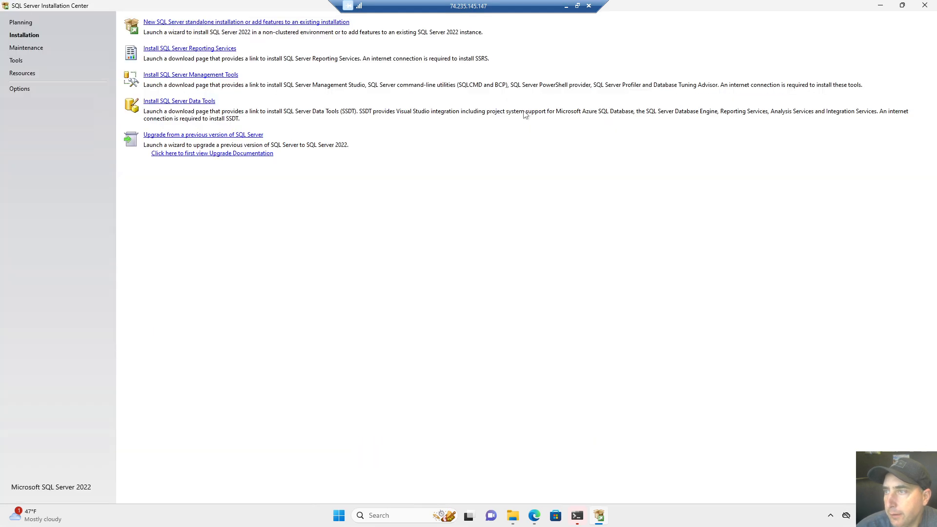
Start a new standalone SQL Server installation and accept the license terms.
click(195, 22)
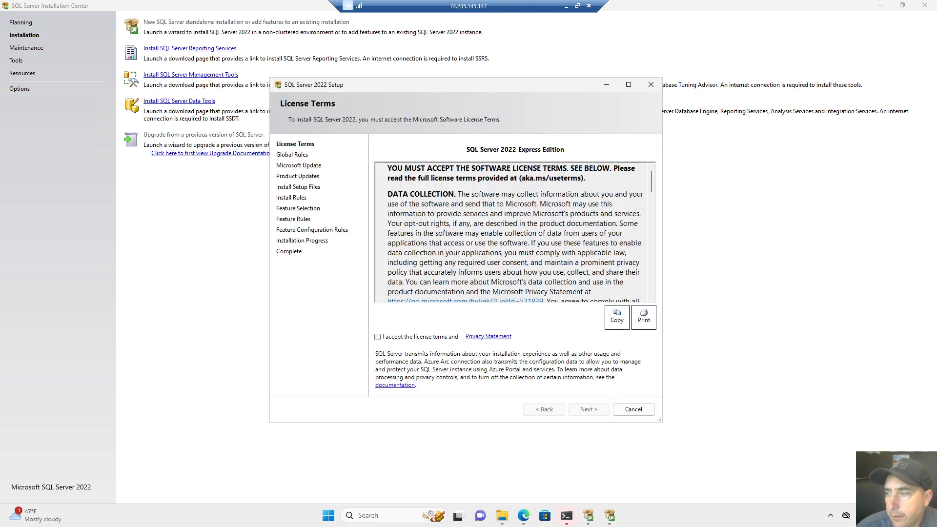
click(378, 337)
click(588, 410)
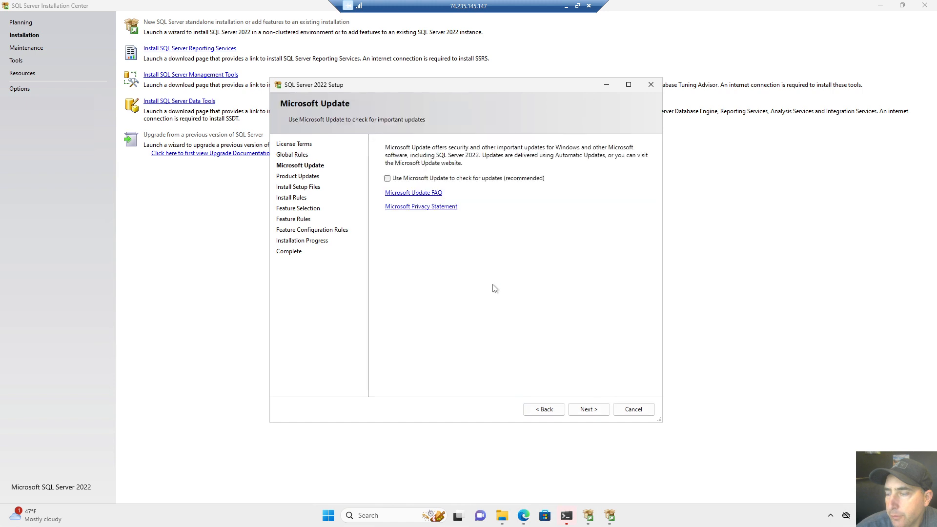
Opt in to Microsoft Update, review the Windows Firewall warning, and continue to Feature Selection.
click(388, 179)
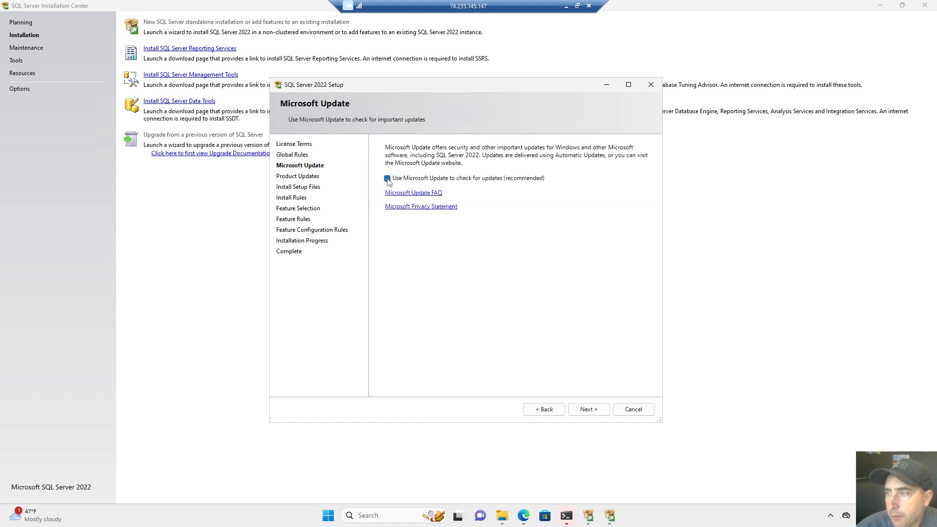
click(597, 412)
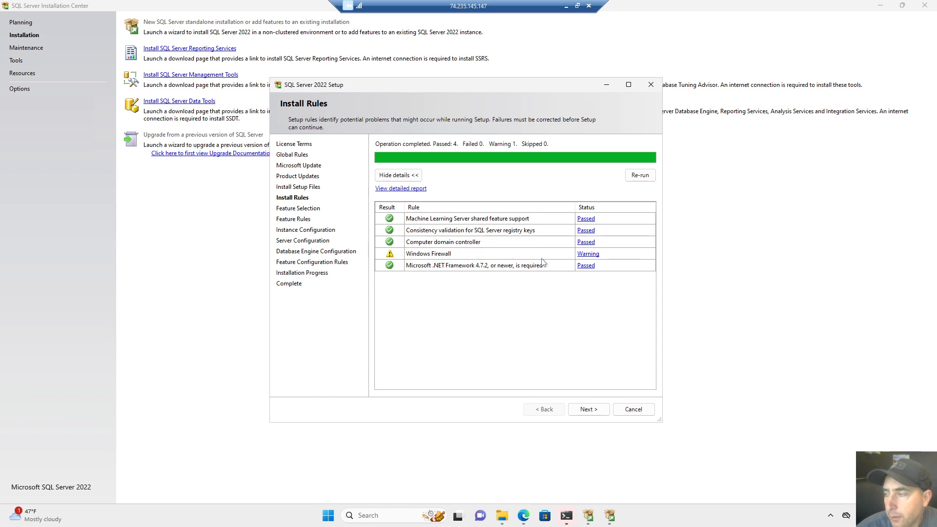
click(588, 253)
click(537, 285)
click(590, 411)
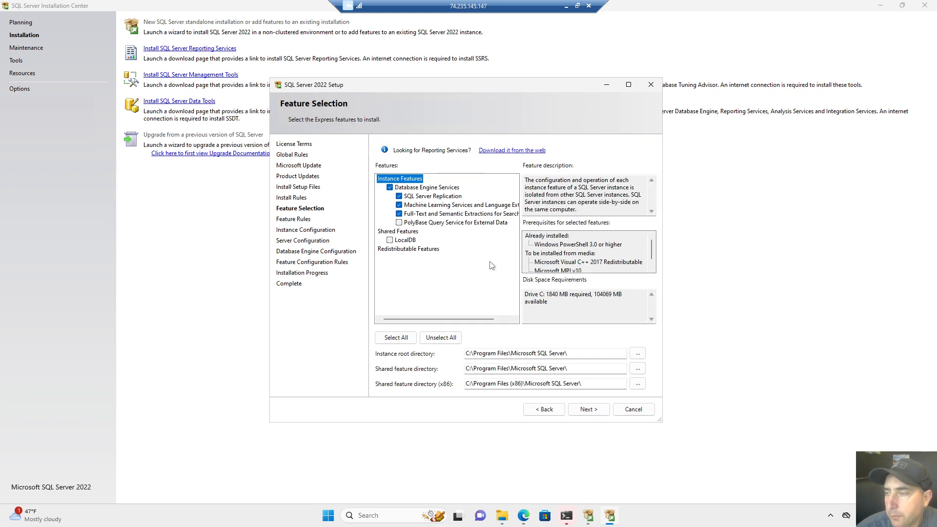
Add LocalDB under Shared Features and continue to Instance Configuration.
click(389, 240)
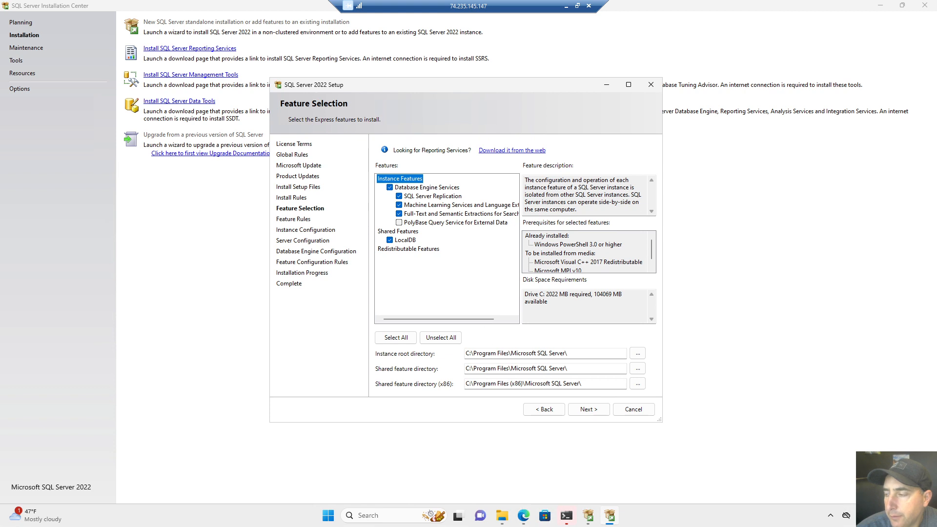
click(586, 410)
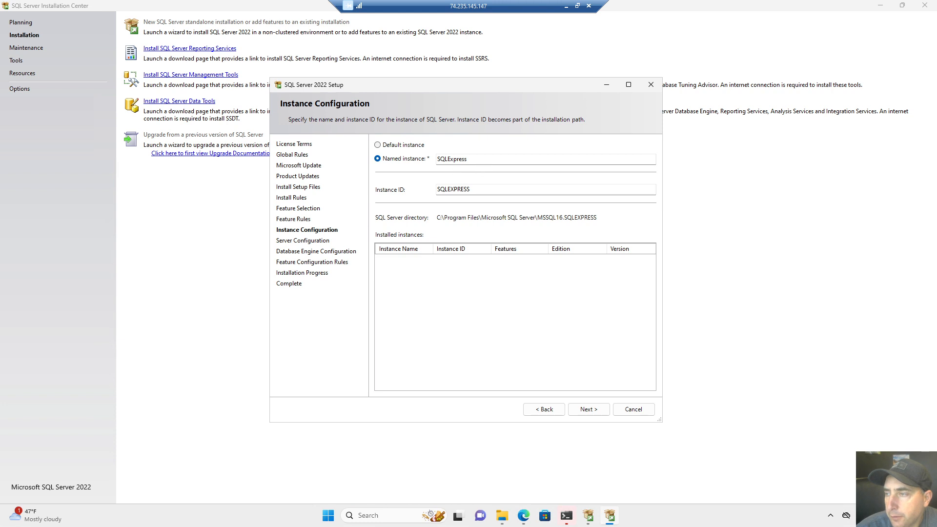
Select the Default instance (MSSQLSERVER) instead of SQLExpress and continue.
click(377, 146)
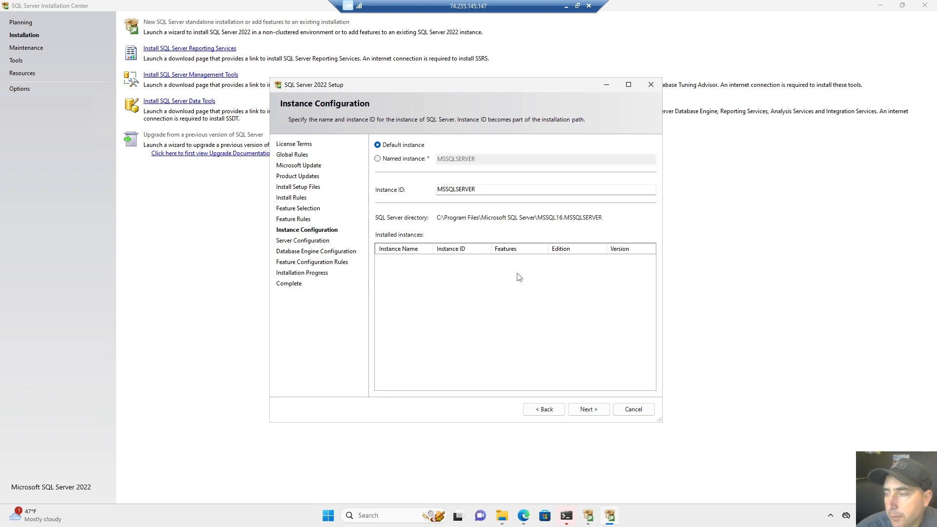
click(583, 414)
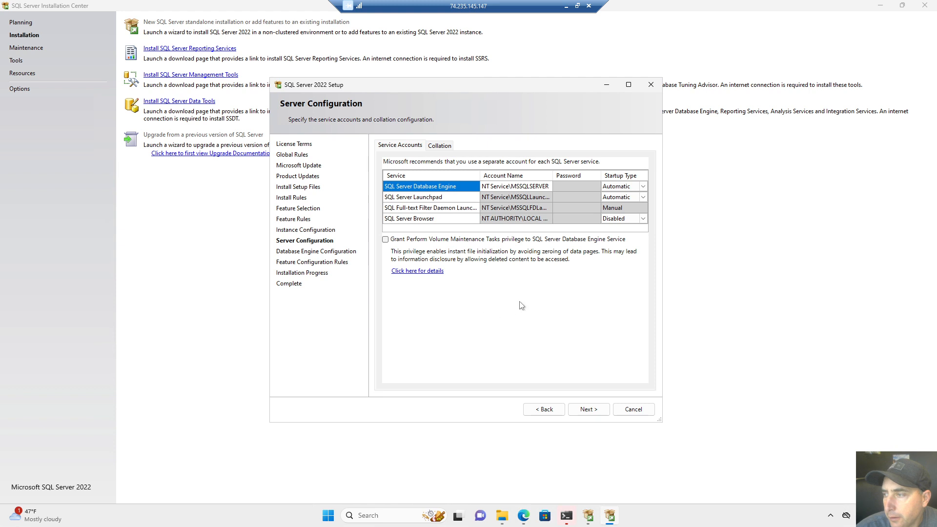
Keep the default service accounts and Automatic startup types, moving on to Database Engine Configuration.
click(587, 411)
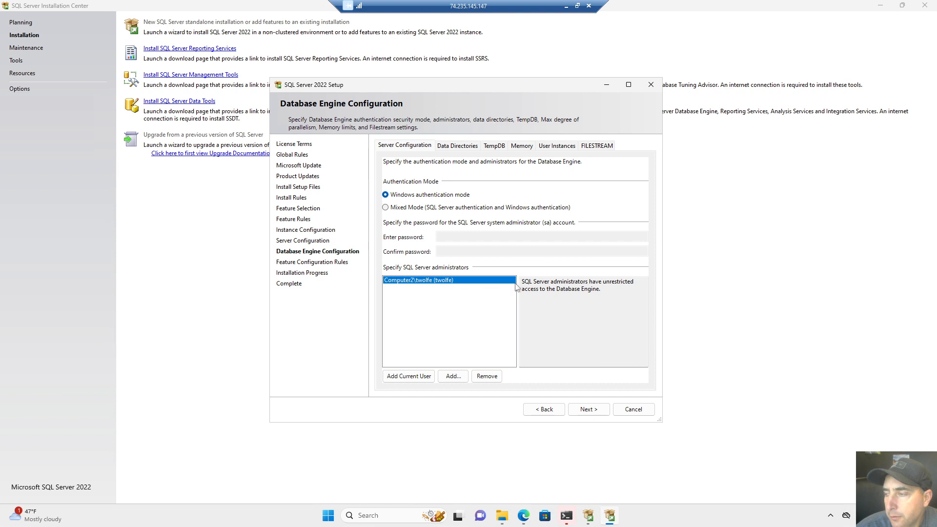
Keep Windows authentication with the current user as administrator and proceed with the installation.
click(590, 408)
click(589, 409)
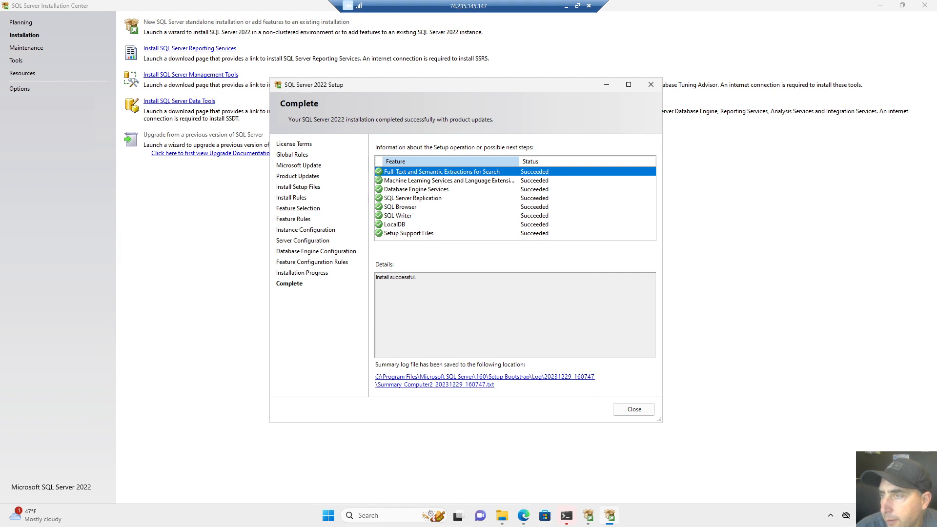
Close the completed setup wizard and open the SSMS download page from Install SQL Server Management Tools.
click(634, 410)
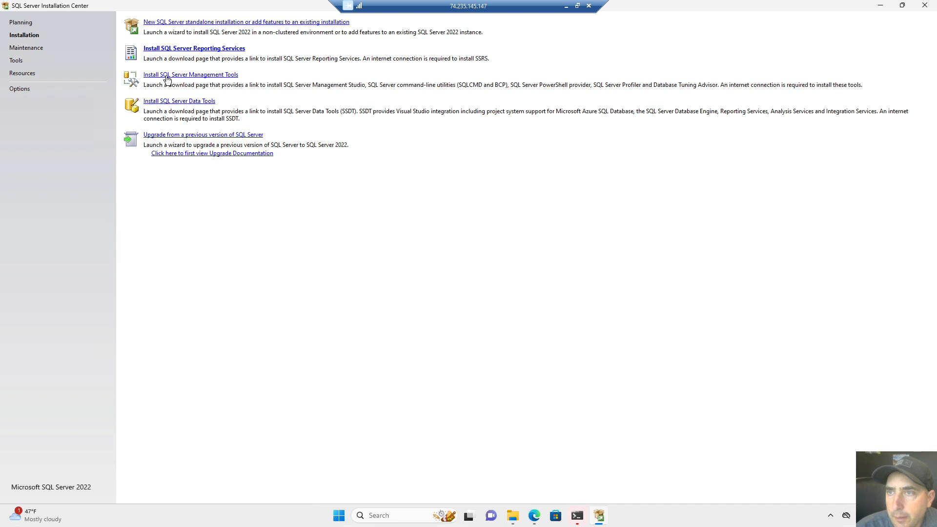
click(218, 78)
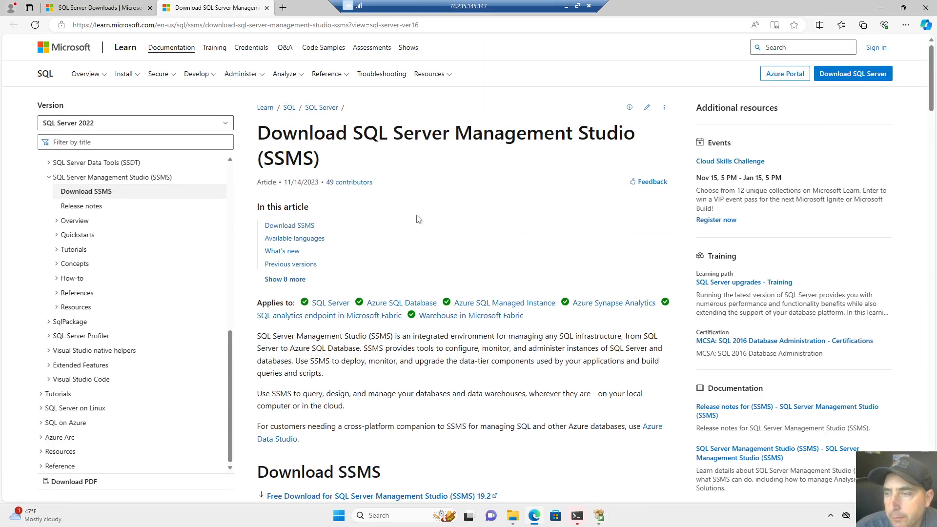
Jump to the Download SSMS section and start the free SSMS 19.2 installer download.
click(289, 226)
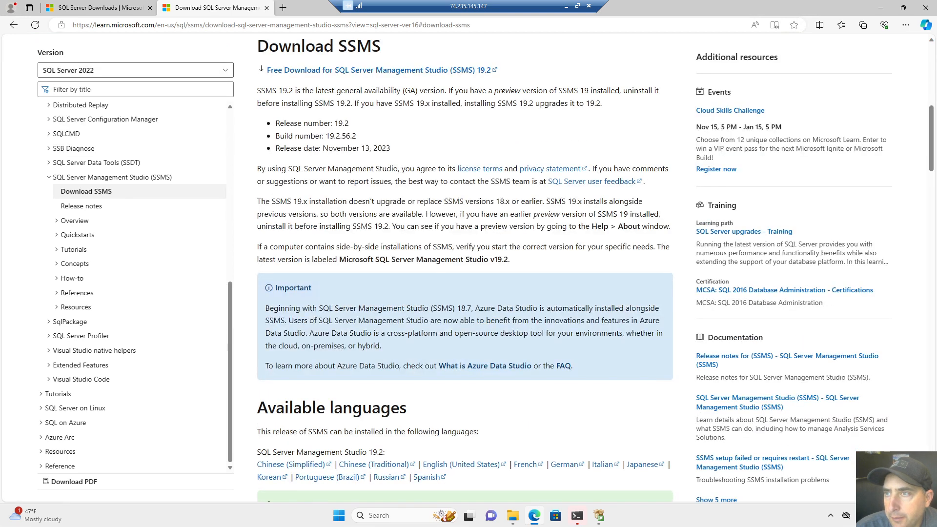
click(326, 73)
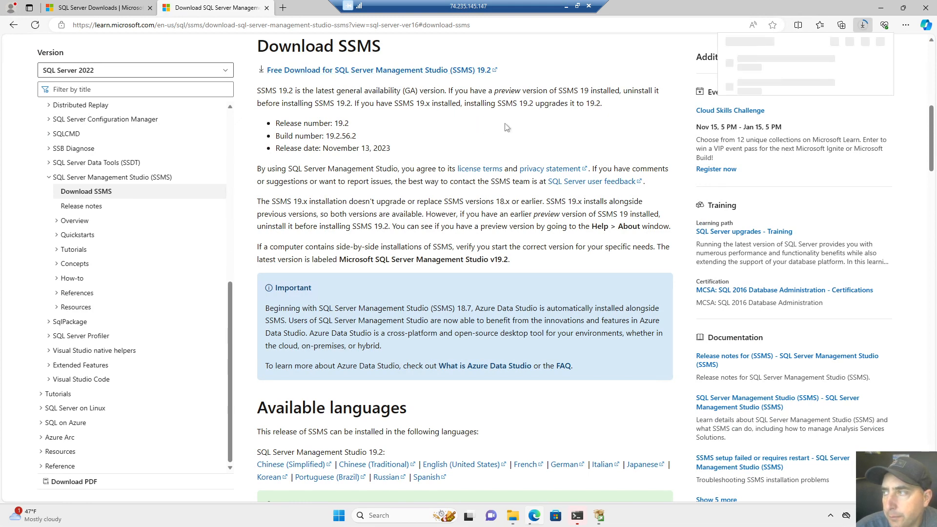
key(ctrl+plus)
key(ctrl+plus)
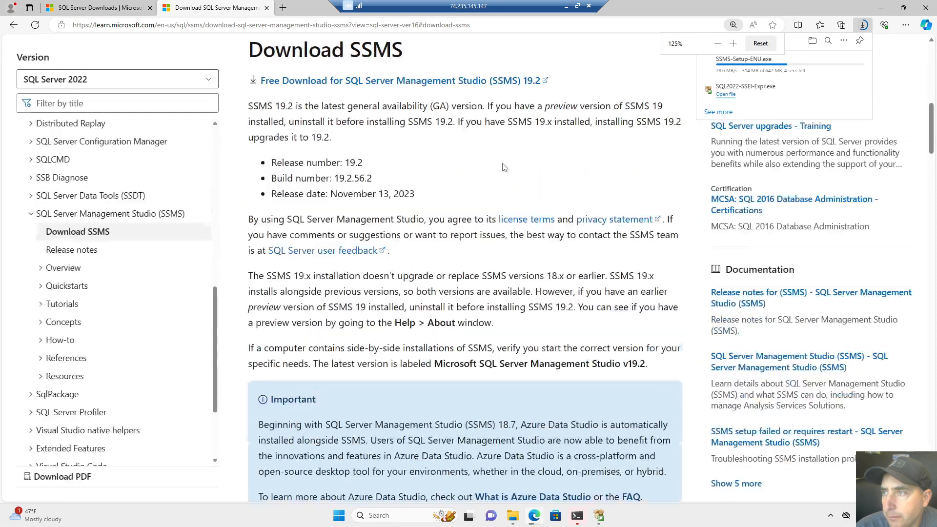
key(ctrl+plus)
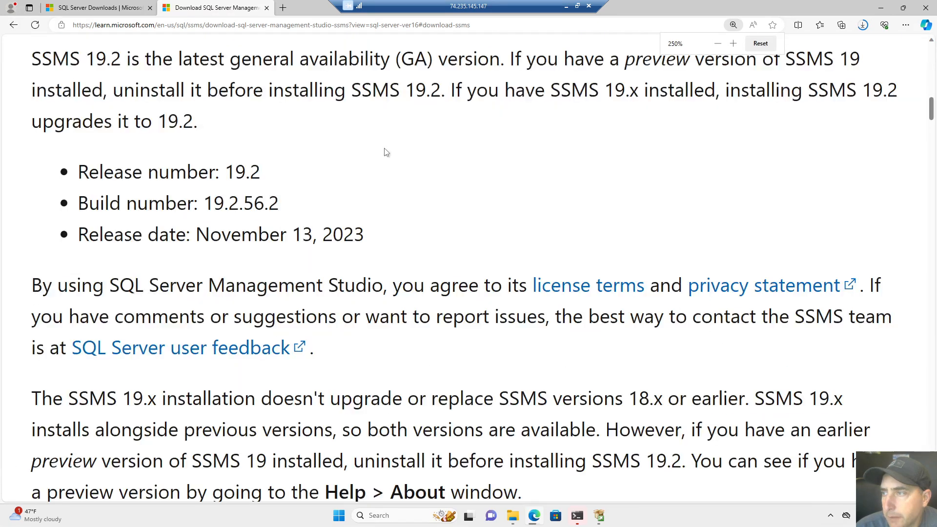
key(ctrl+minus)
key(ctrl+minus)
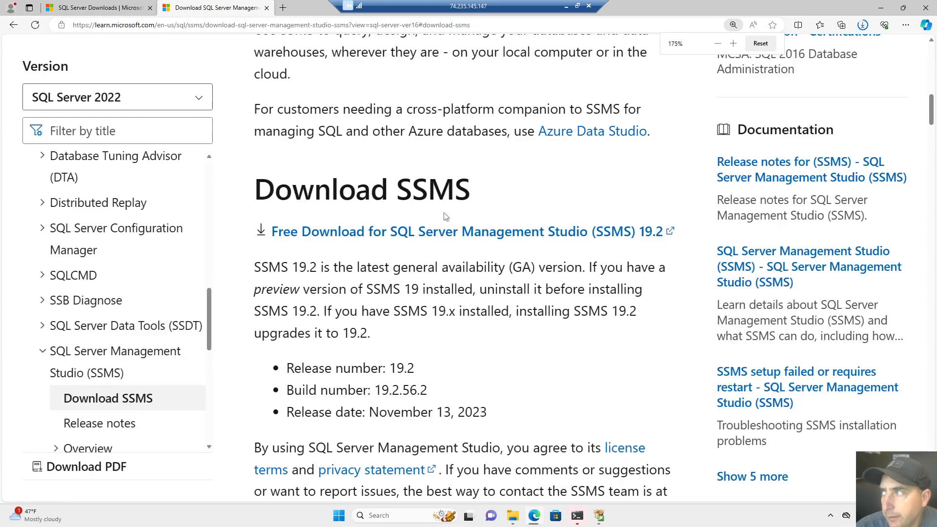
key(ctrl+minus)
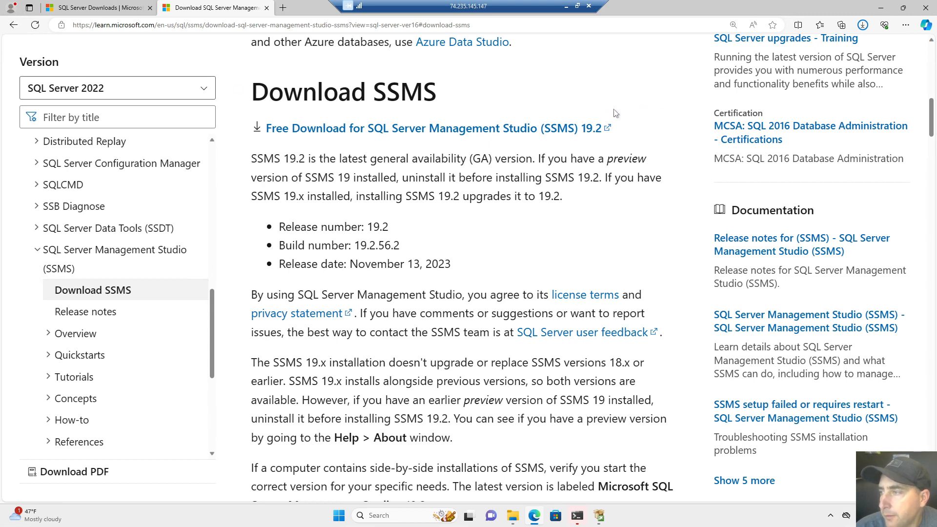
From Edge's recent downloads, launch the finished SSMS-Setup-ENU.exe installer.
click(863, 27)
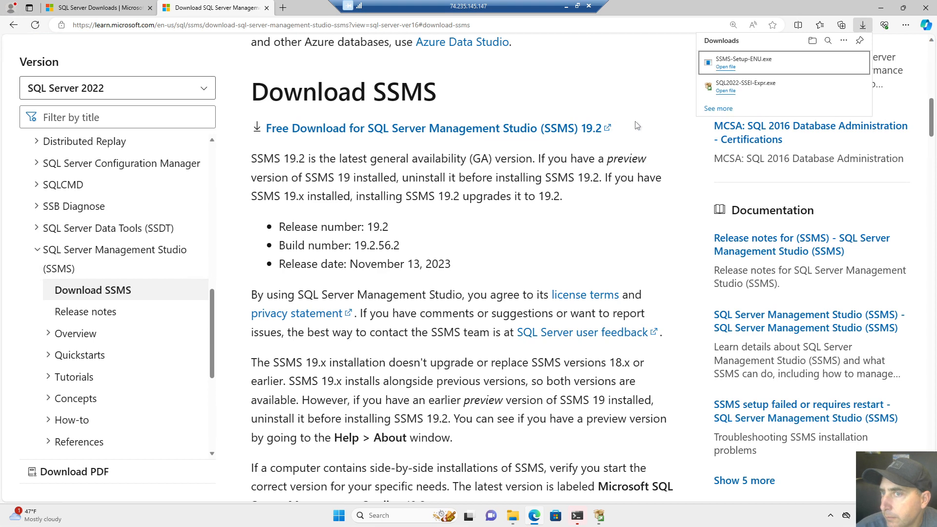
scroll(637, 126, up, 1)
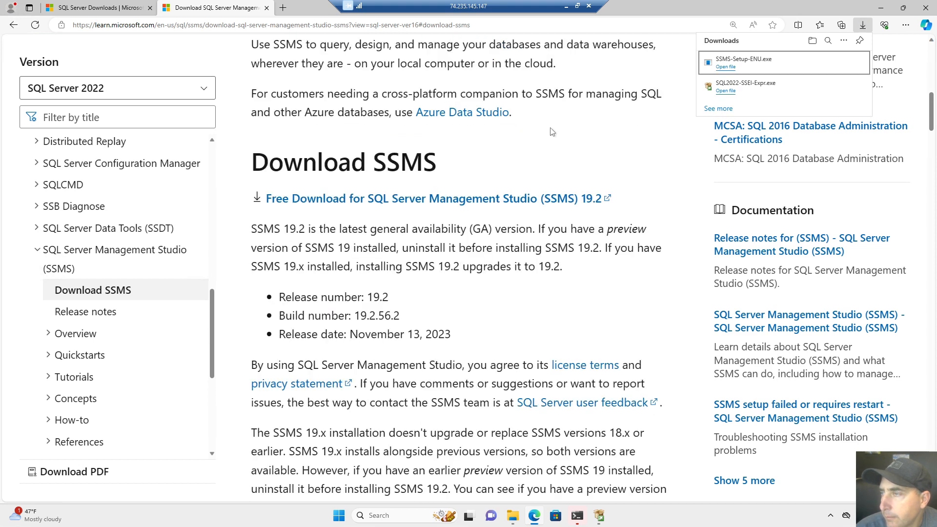
click(729, 71)
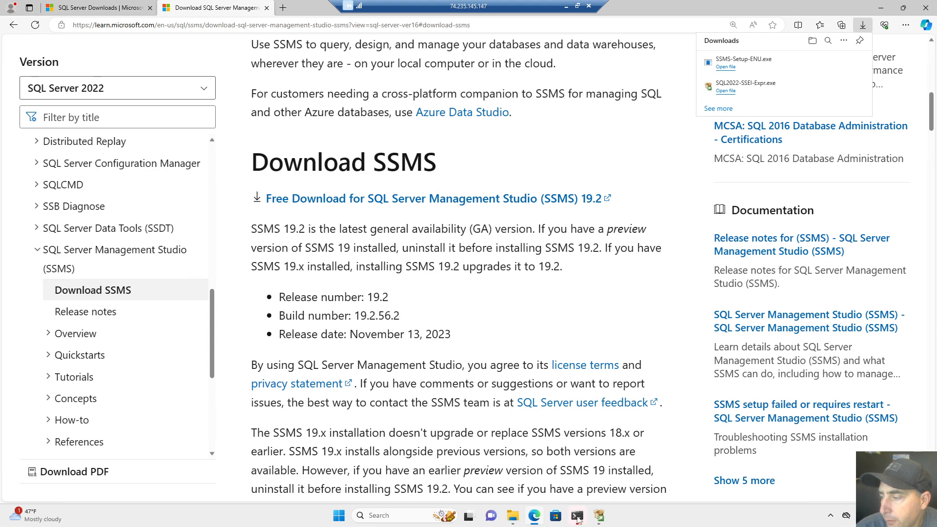
Close SQL Server Installation Center and bring the SSMS 19.2 setup window forward.
click(605, 518)
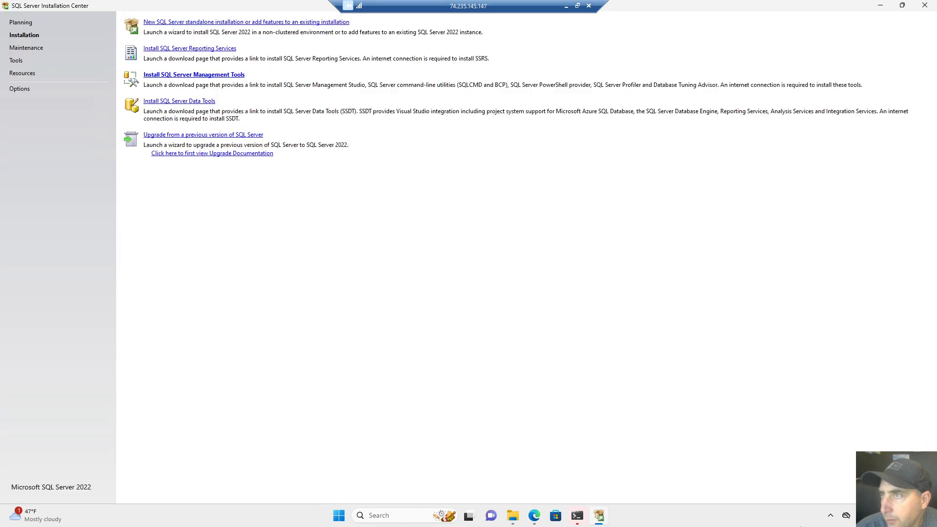
click(930, 8)
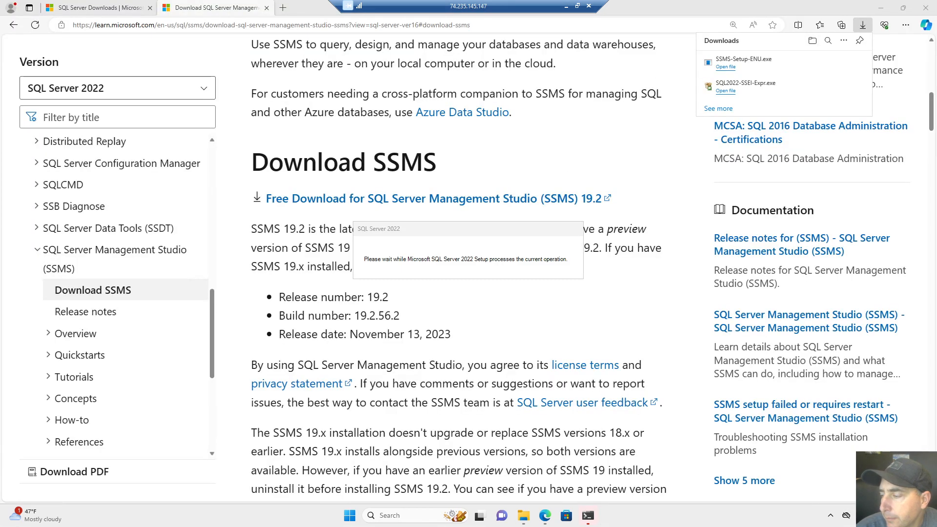
mouse_move(585, 518)
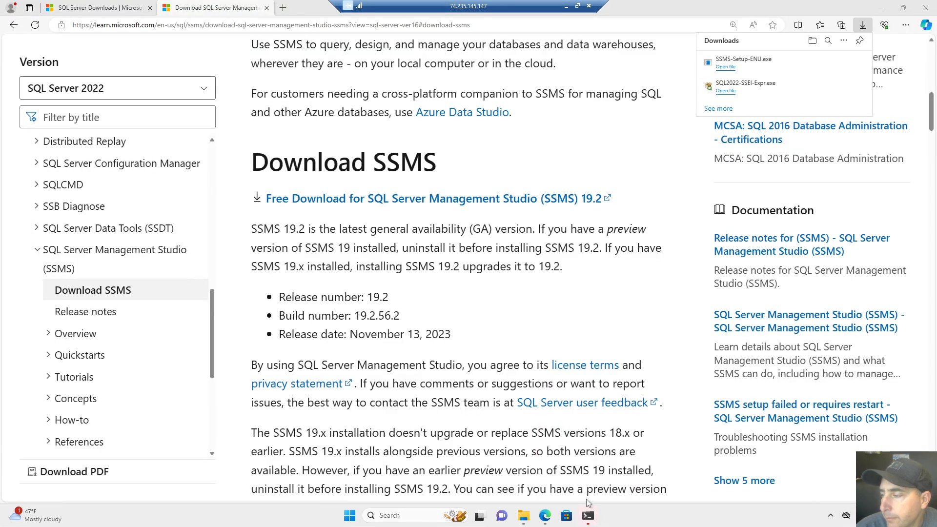
click(589, 516)
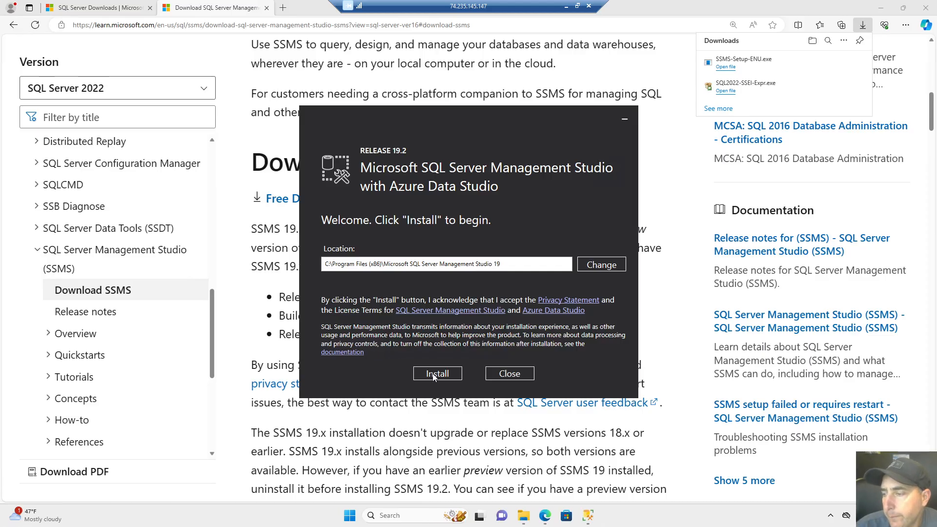
Install SSMS 19.2 into the default C:\Program Files (x86) location.
click(433, 374)
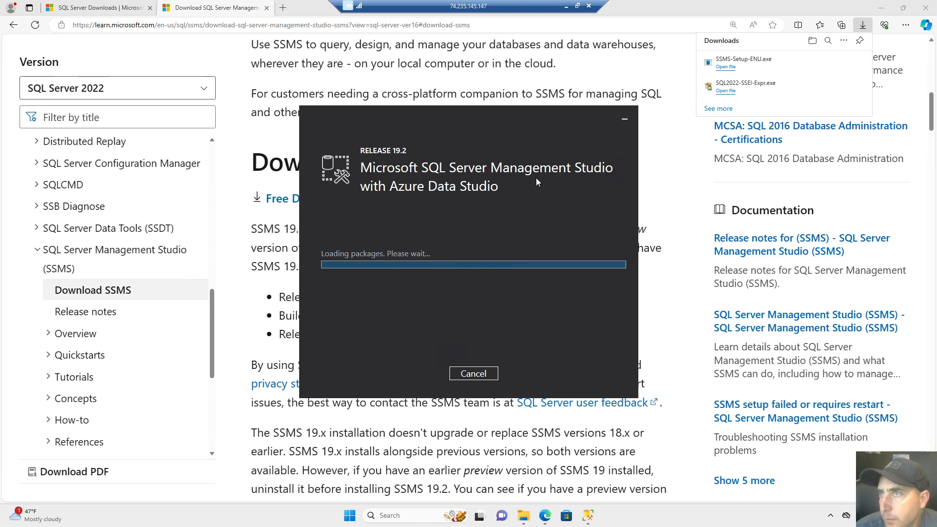
Close Edge so only the SSMS installer remains while it finishes.
click(928, 9)
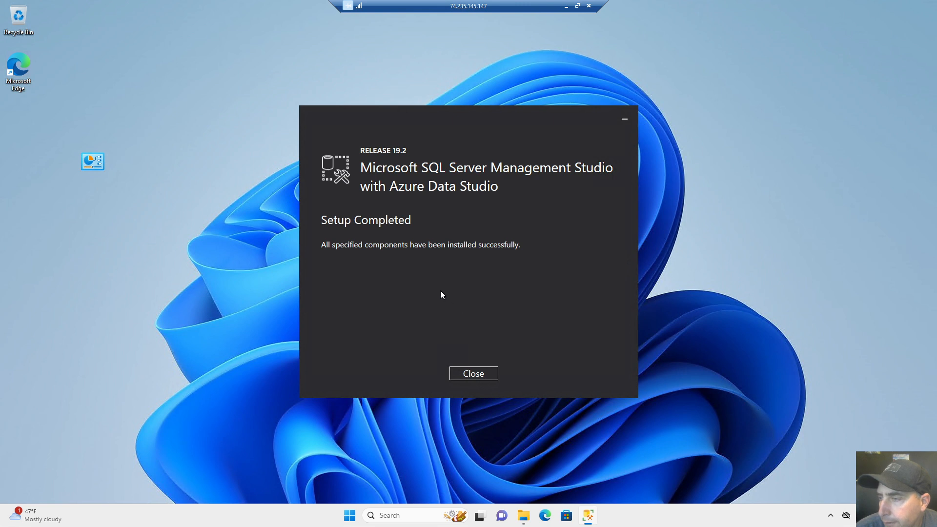
Close the completed SSMS setup and bring up the Start menu app list.
click(476, 374)
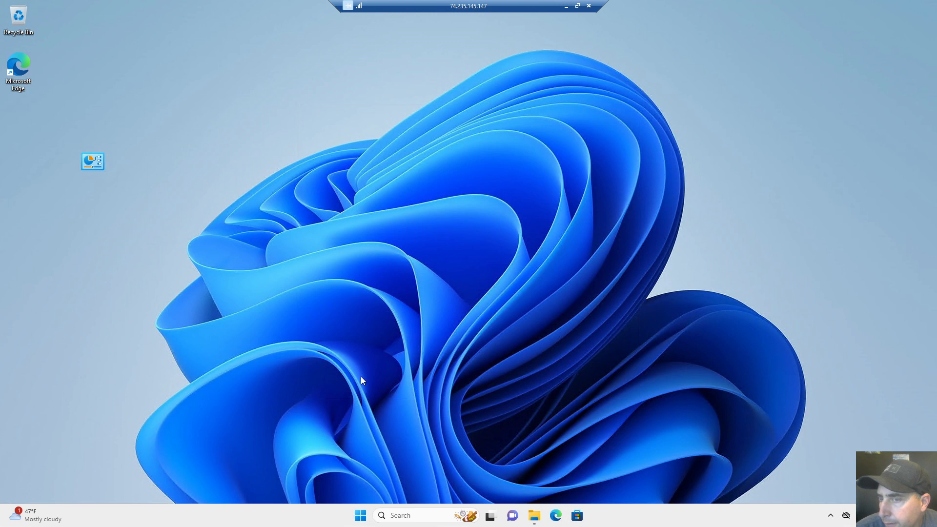
click(359, 517)
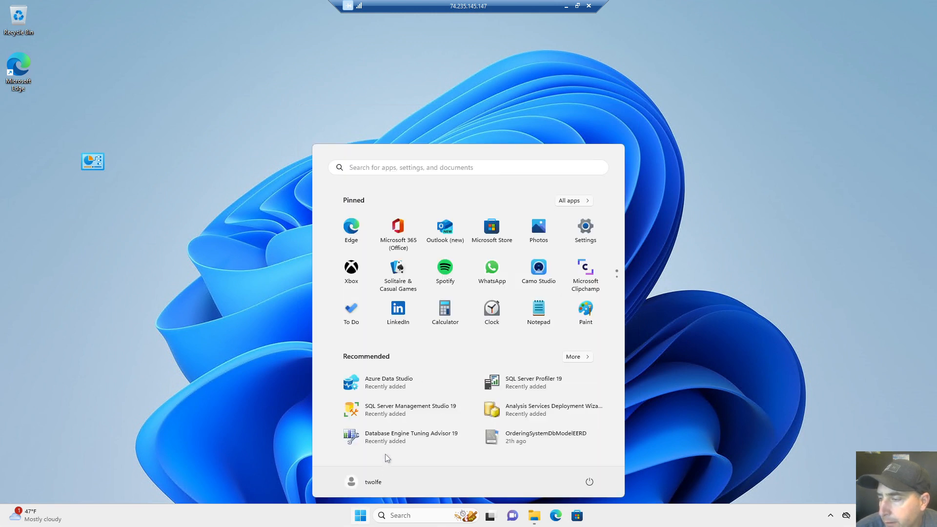
Launch SQL Server Management Studio 19 from the Start menu's recently added apps.
click(389, 412)
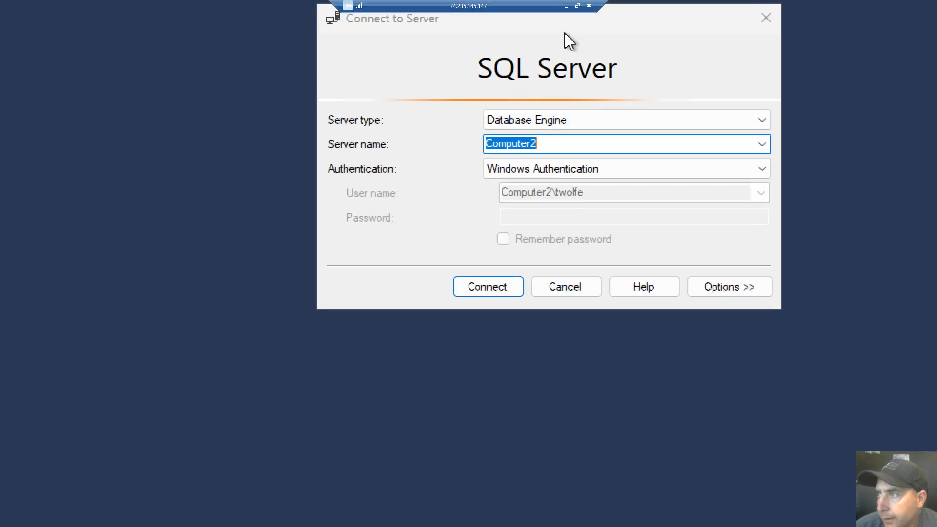
Replace the server name Computer2 with localhost in Connect to Server.
click(578, 144)
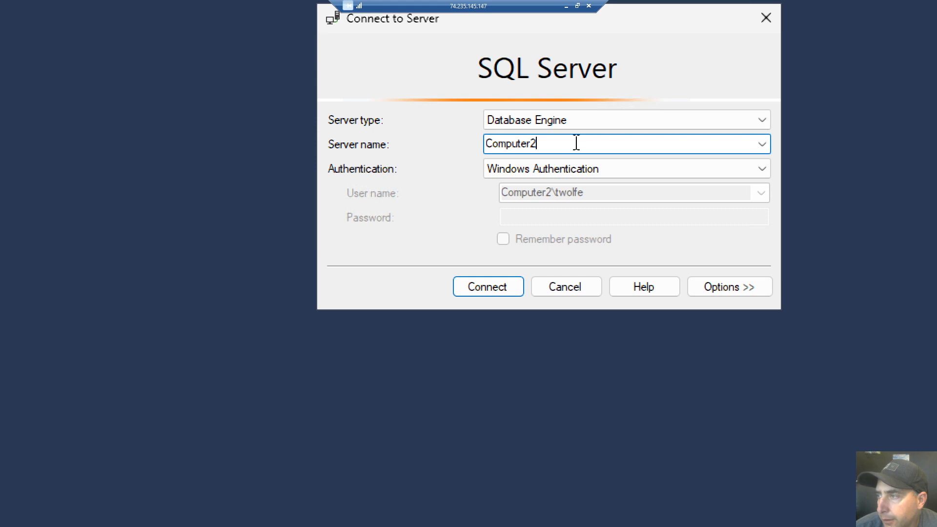
drag(577, 143, 465, 136)
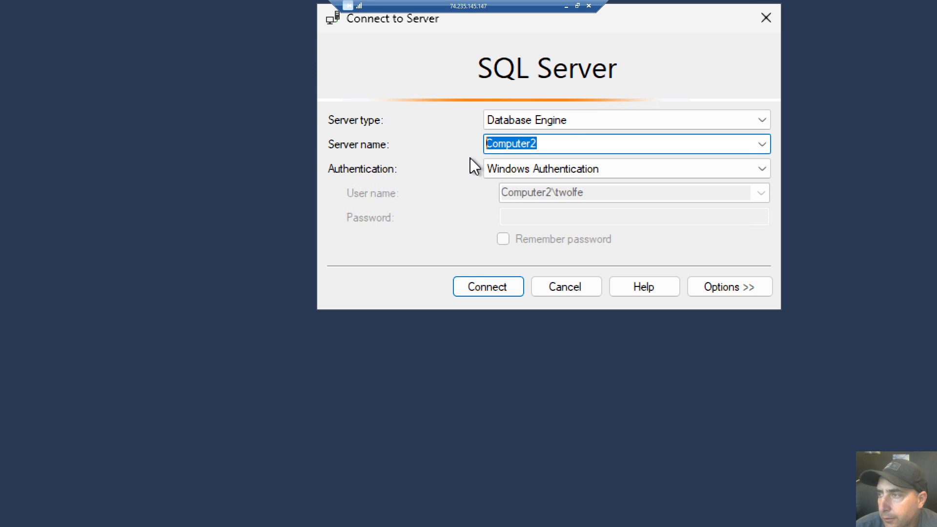
key(BackSpace)
text(loc)
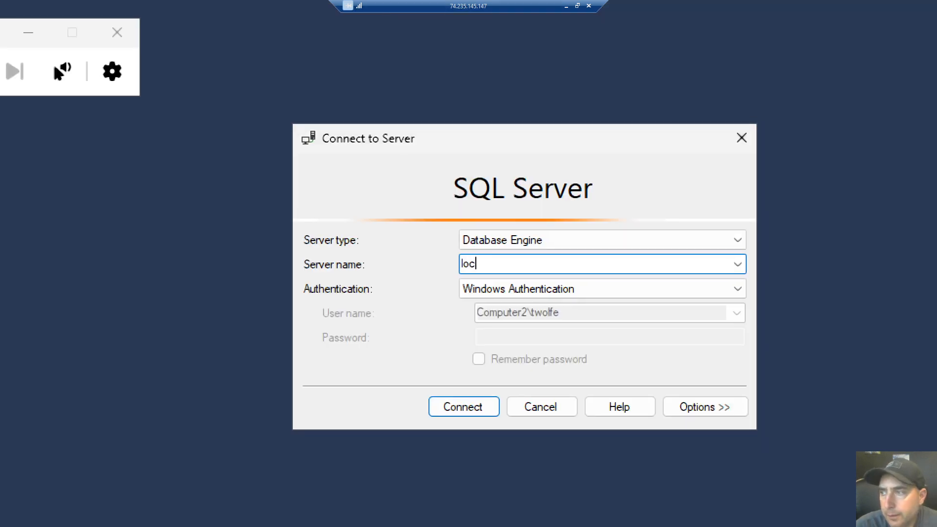
text(alhost)
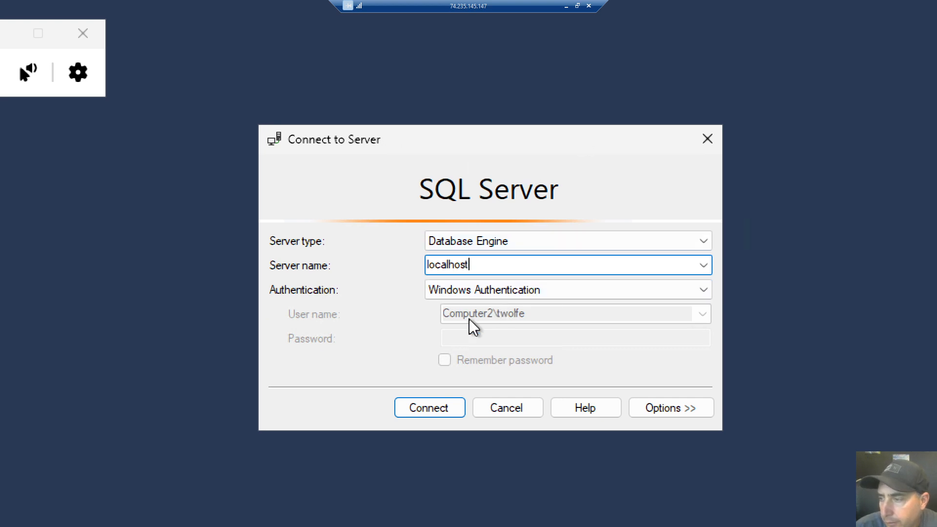
Connect to localhost, expand Databases, and widen Object Explorer to show the full server name.
click(446, 406)
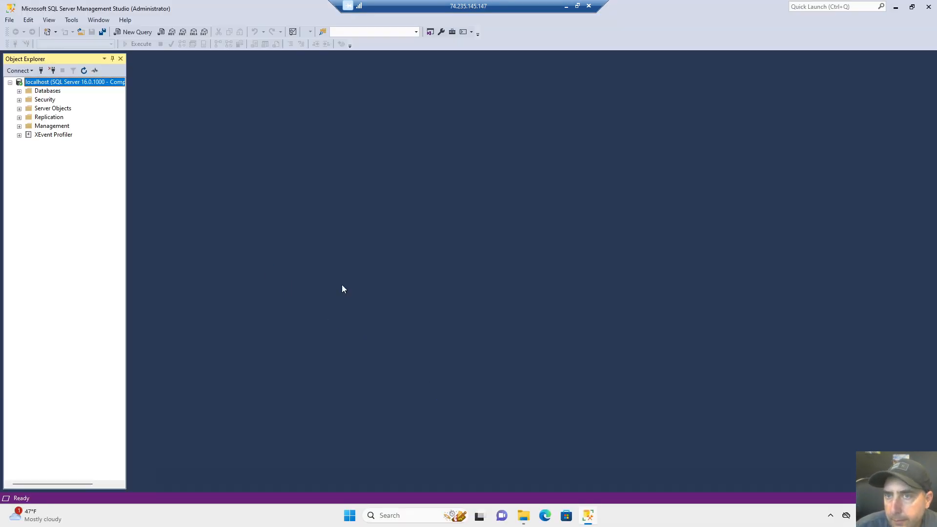
click(20, 91)
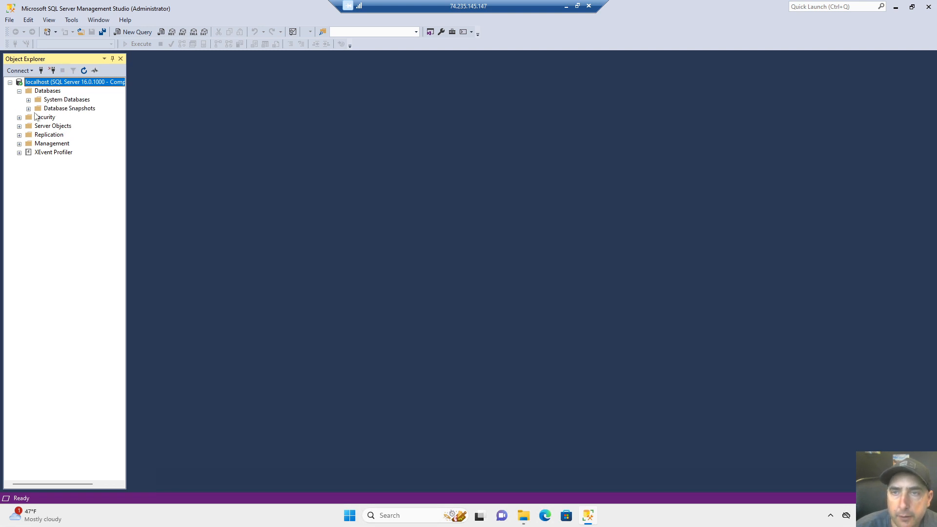
click(42, 92)
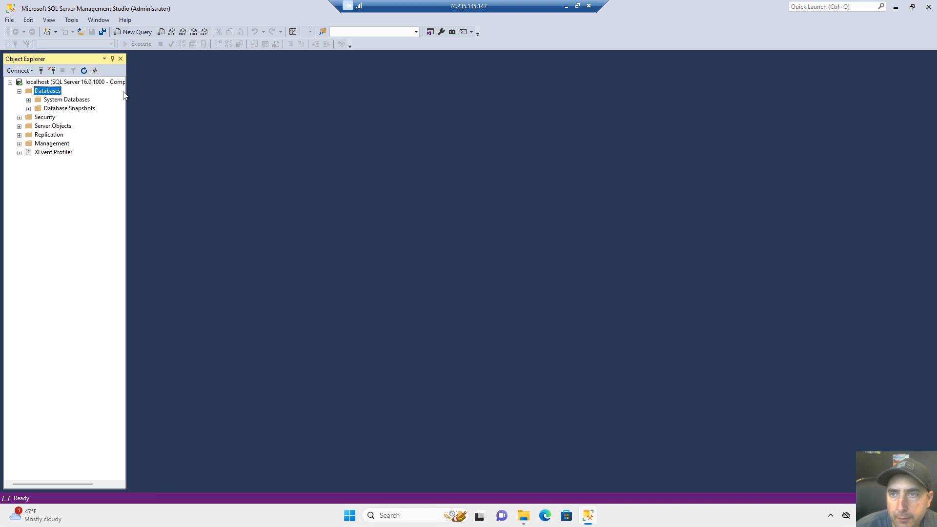
drag(127, 91, 244, 92)
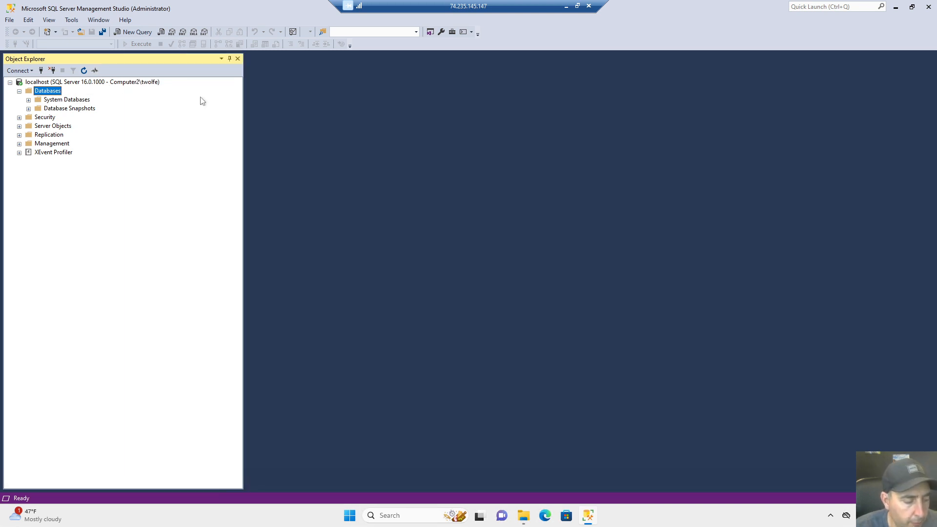
key(super)
key(super)
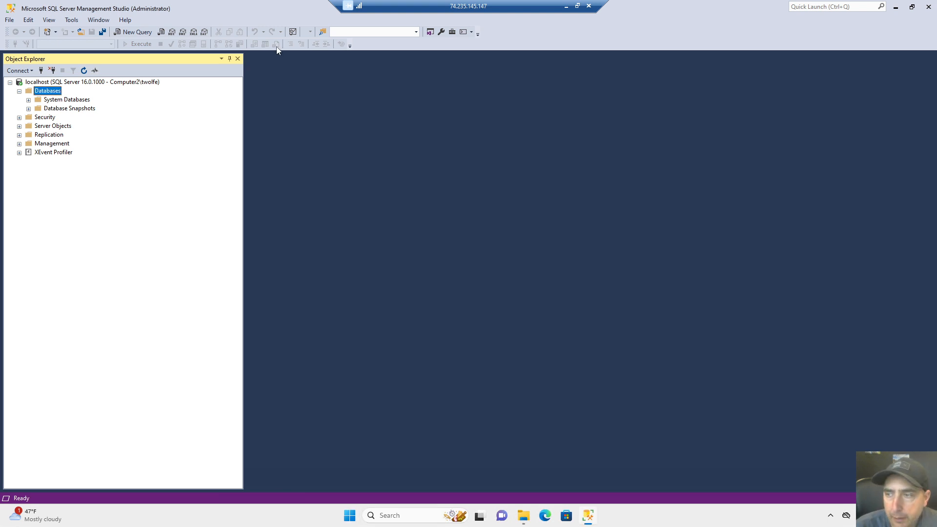